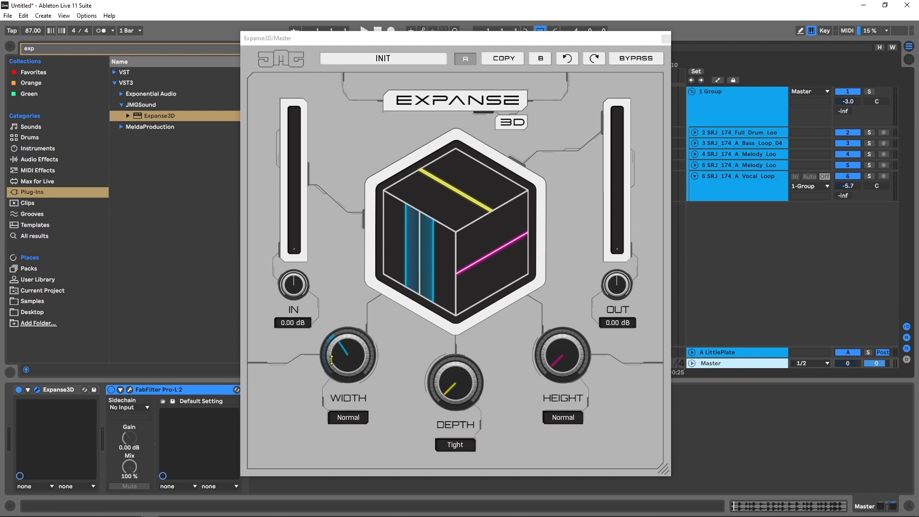
Step: Play the mix, sweep Width from minimum to maximum, and compare the widened sound with the bypassed signal
key(space)
drag(353, 353, 353, 393)
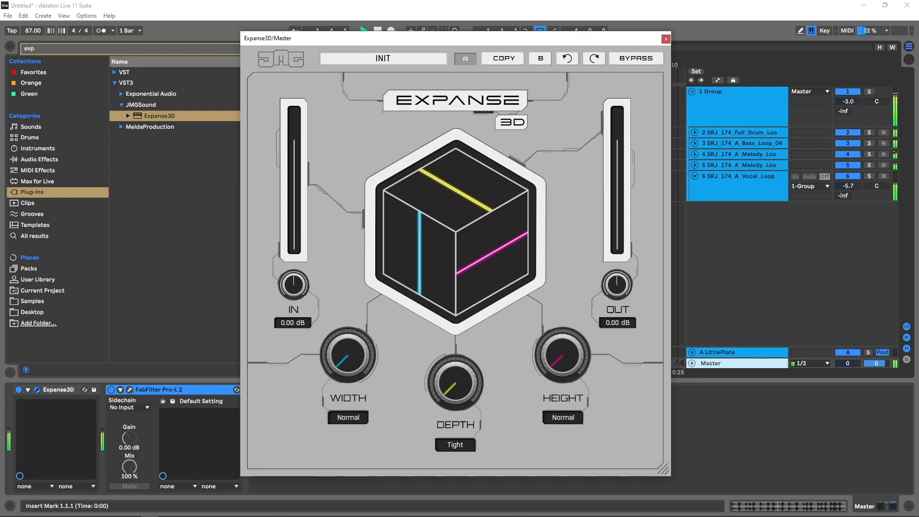
drag(353, 354, 353, 230)
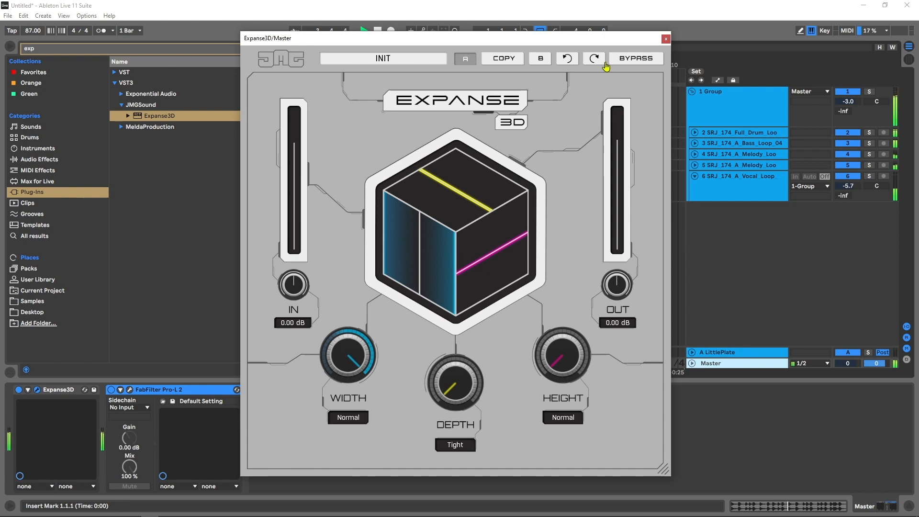
click(628, 59)
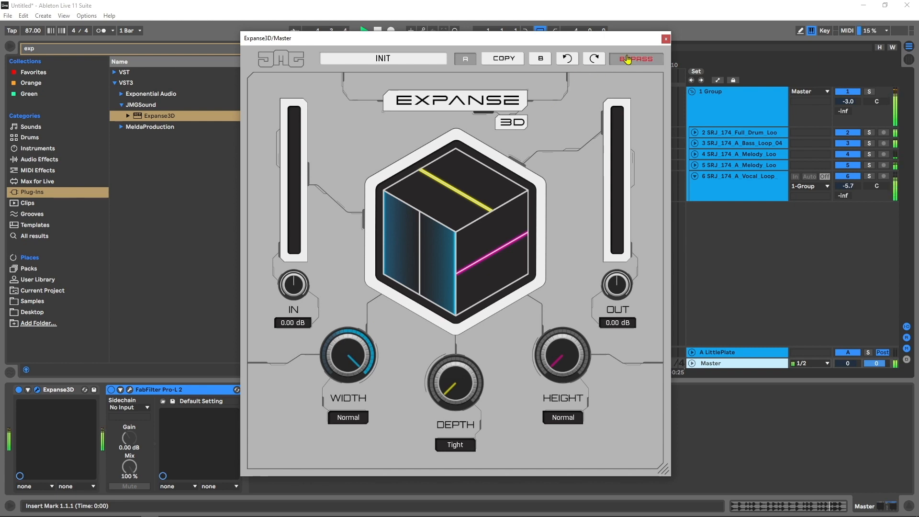
click(627, 58)
Step: Audition moderate Width amounts against the bypassed mix, stop playback, and leave Width at about two-thirds
drag(355, 353, 355, 378)
click(622, 59)
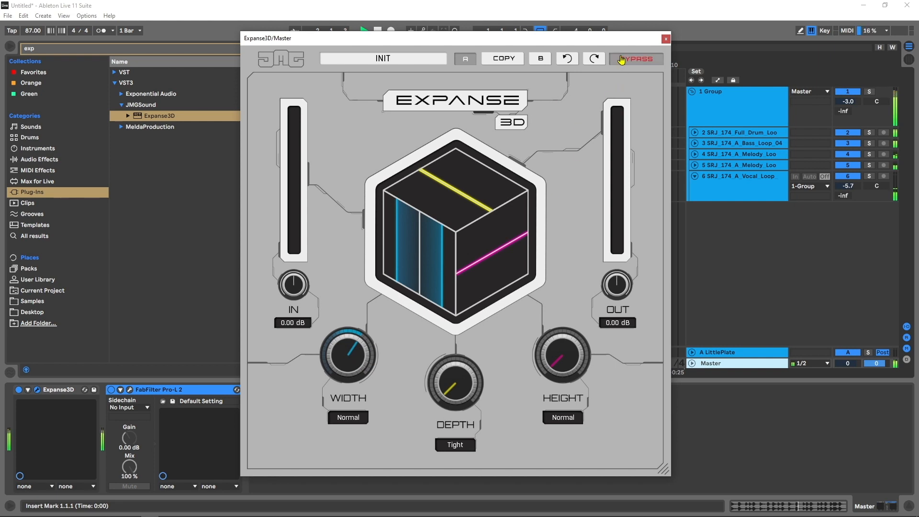
click(621, 59)
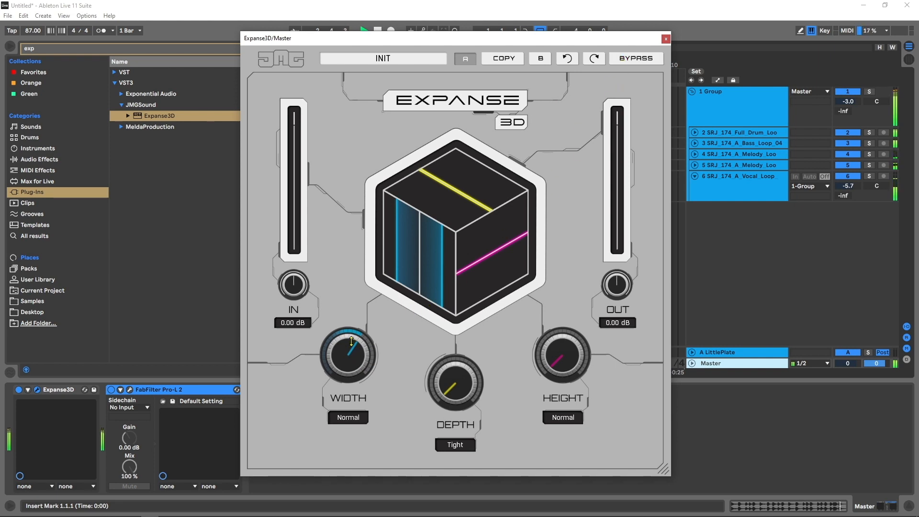
mouse_move(354, 353)
mouse_down()
mouse_move(354, 388)
mouse_move(349, 337)
mouse_up()
key(space)
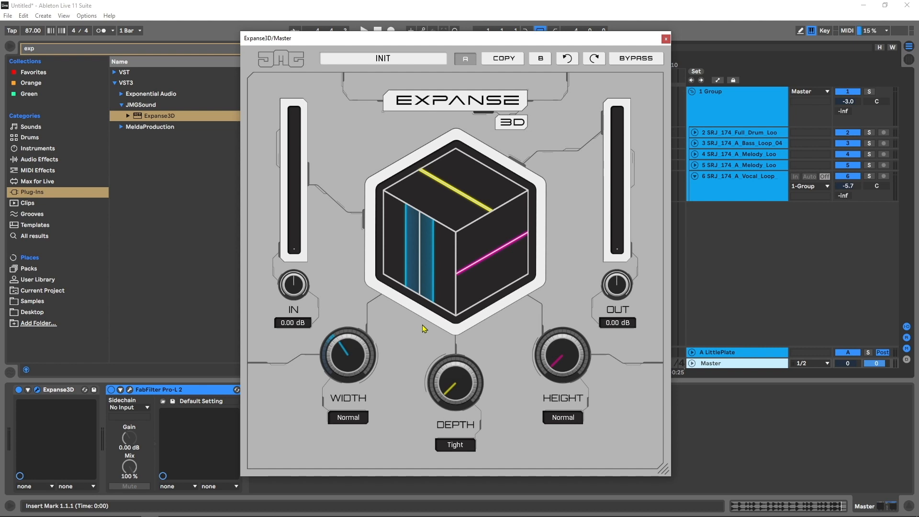
mouse_move(353, 352)
mouse_down()
mouse_move(353, 331)
mouse_move(353, 355)
mouse_up()
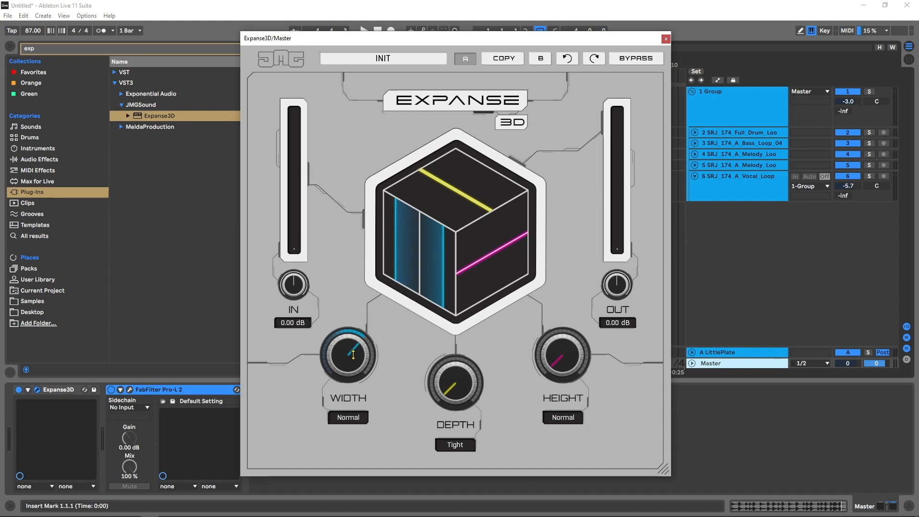
Step: With Width at maximum, play the mix and audition the Inverted, Alternate and Alt. Inv. width modes, ending with playback stopped
click(330, 421)
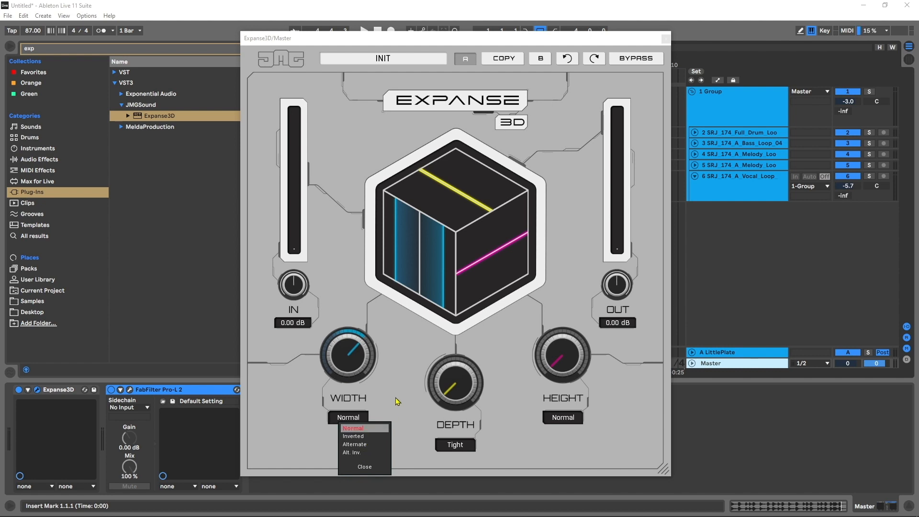
click(390, 375)
drag(354, 356, 354, 316)
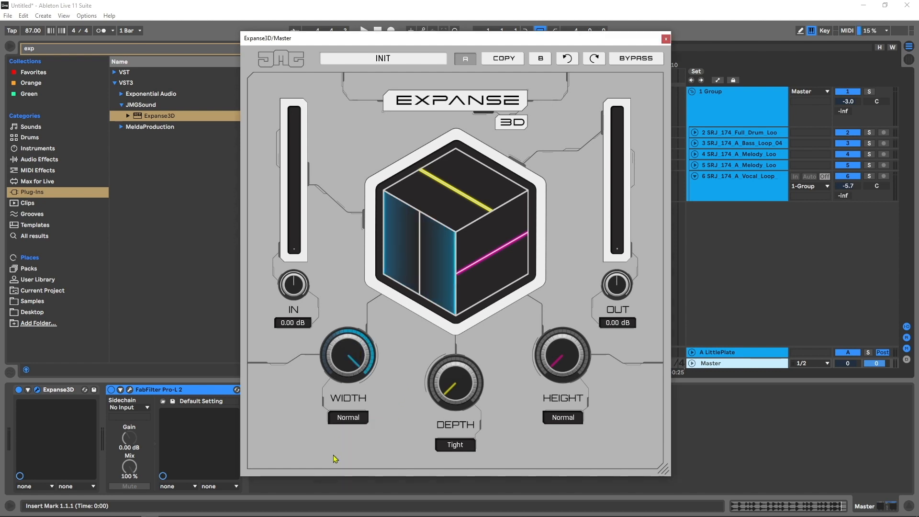
key(space)
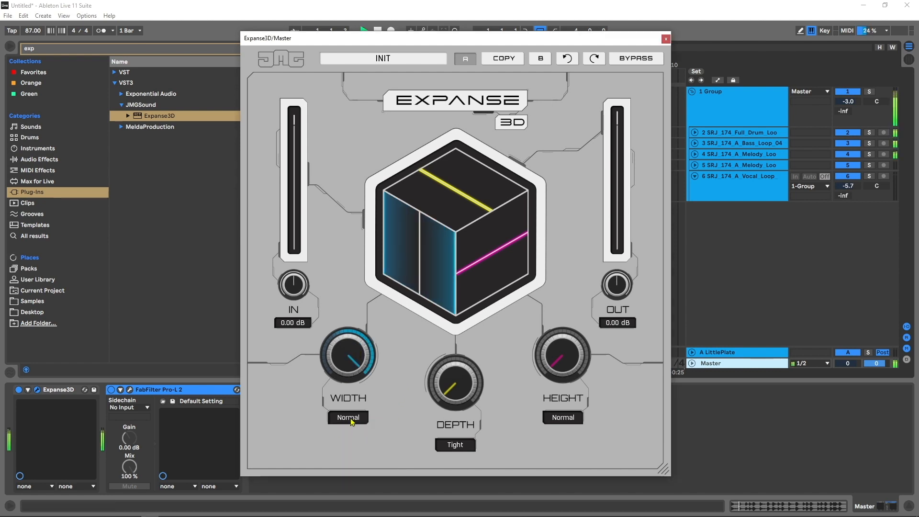
click(351, 420)
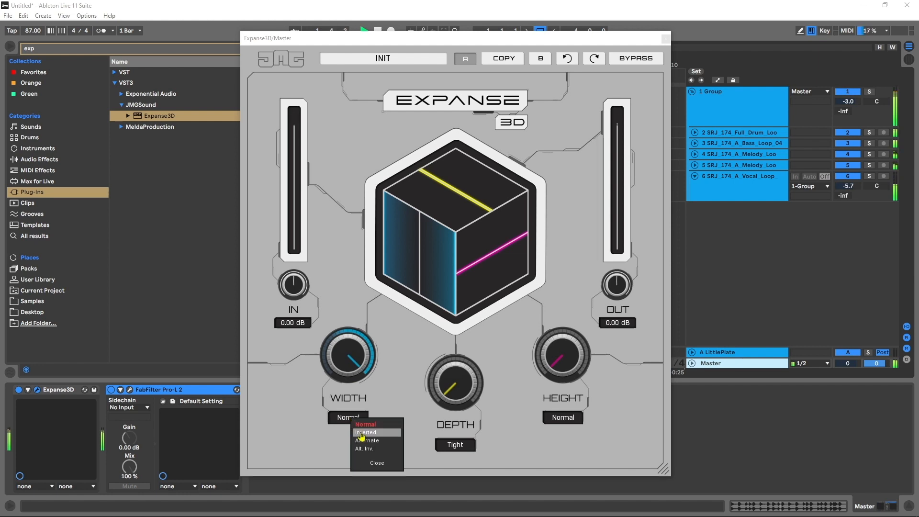
click(361, 433)
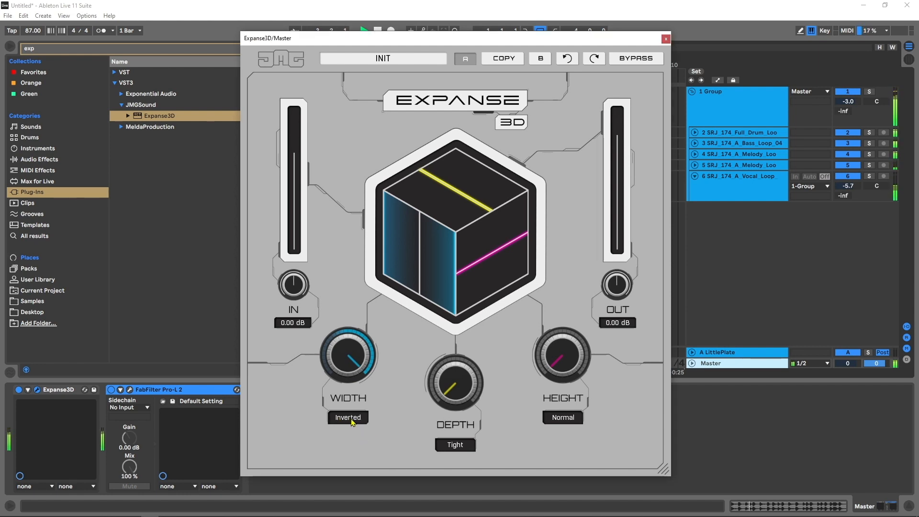
click(352, 421)
click(367, 440)
click(352, 422)
click(365, 448)
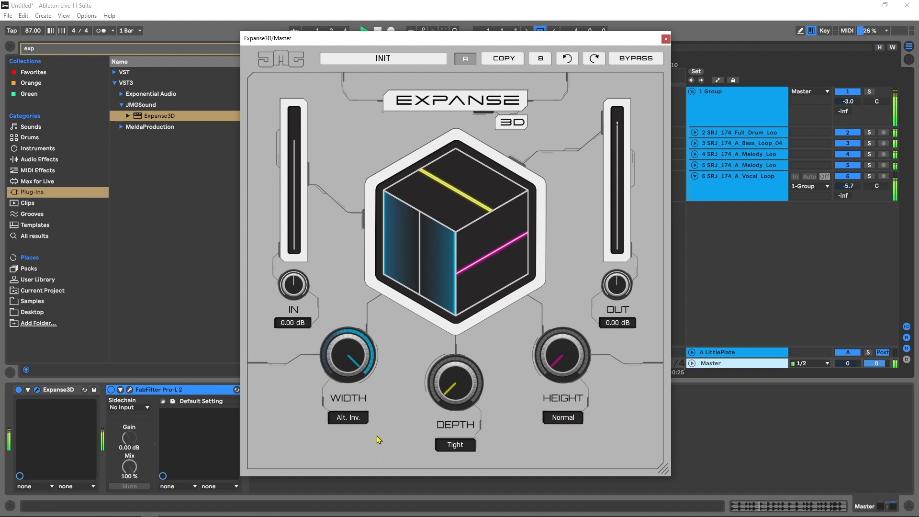
key(space)
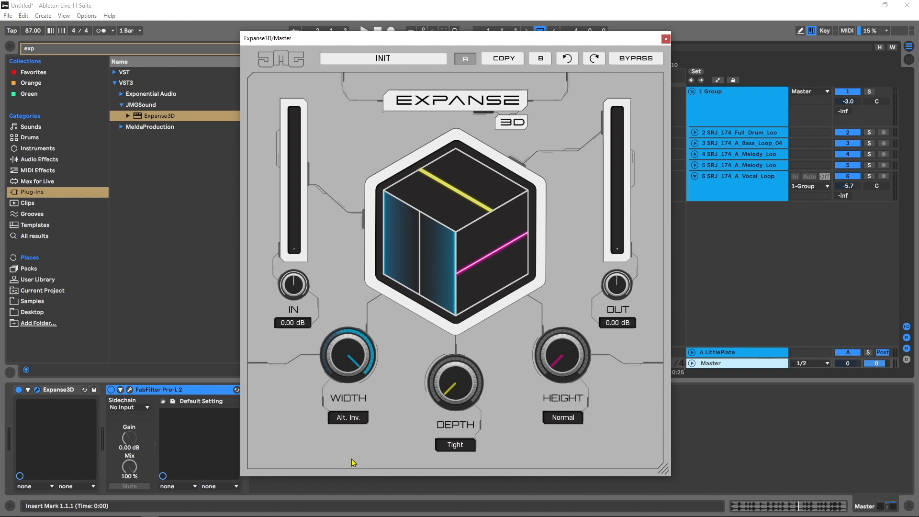
Step: Set the width mode to Inverted, reduce Width to slightly past its midpoint, and compare the playing mix with bypass
click(348, 418)
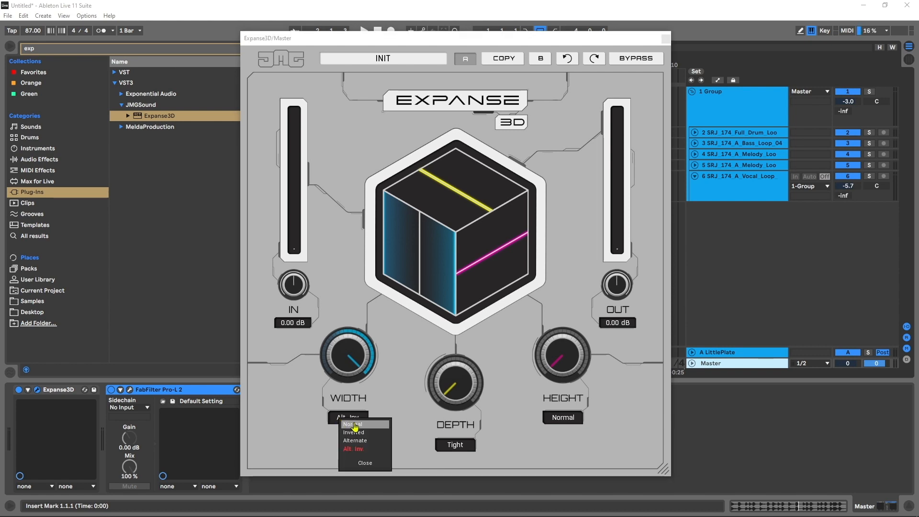
click(349, 432)
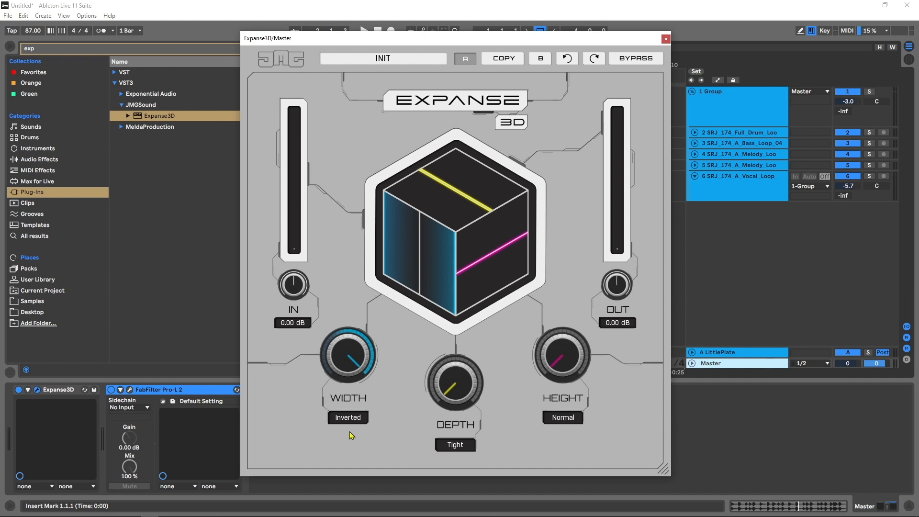
key(space)
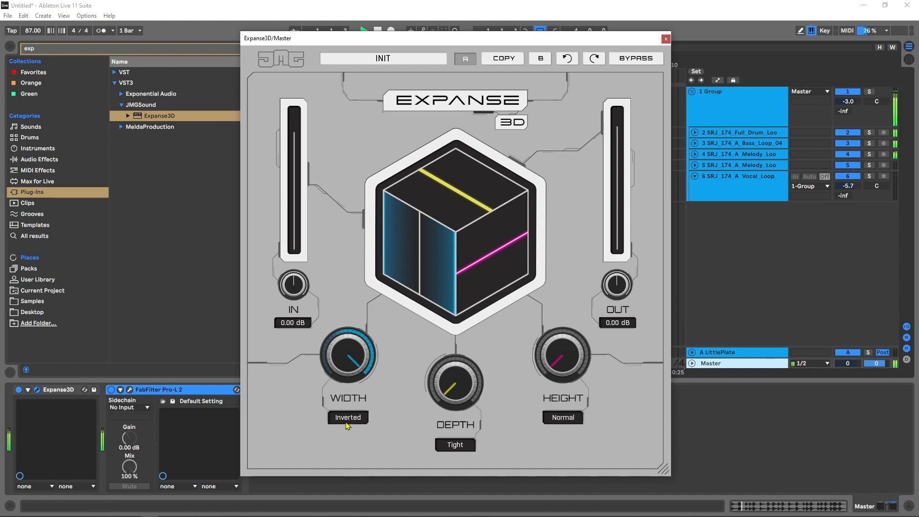
drag(357, 337, 357, 382)
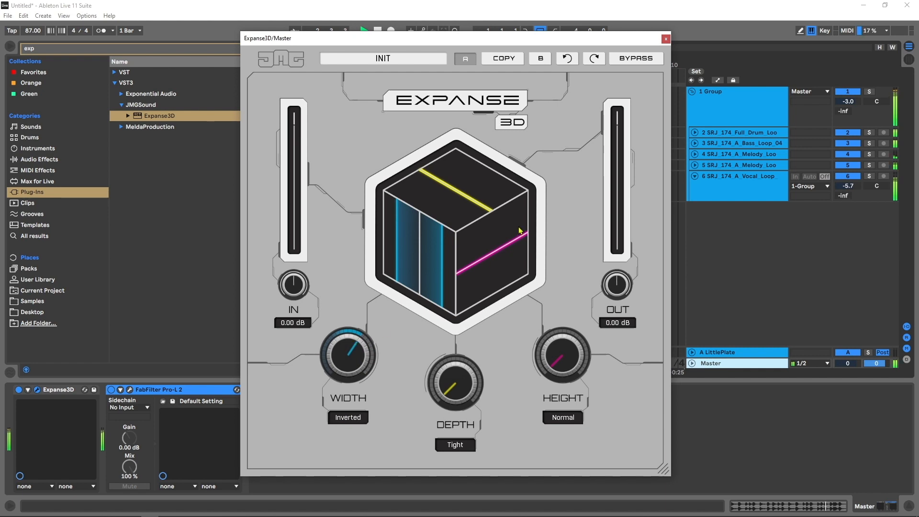
click(625, 60)
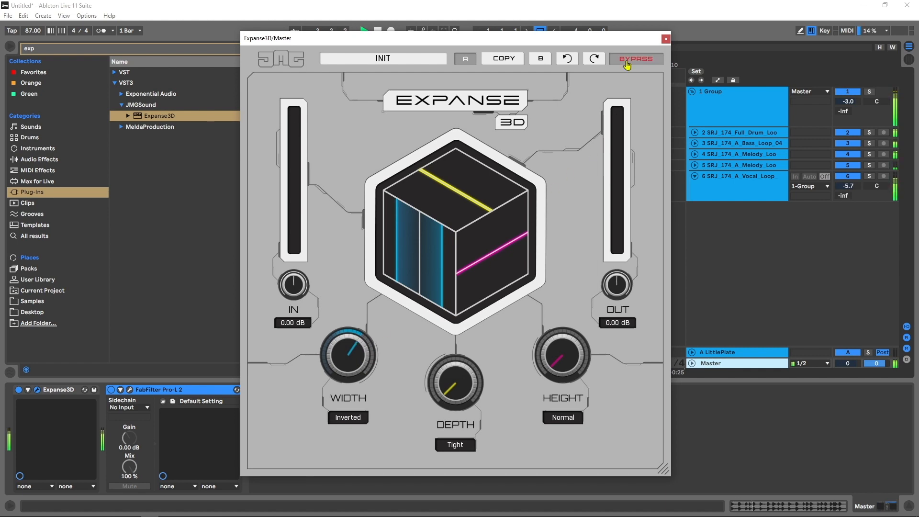
click(626, 61)
Step: Lower Width to slightly below its midpoint and compare the result with the bypassed mix
drag(359, 352, 359, 378)
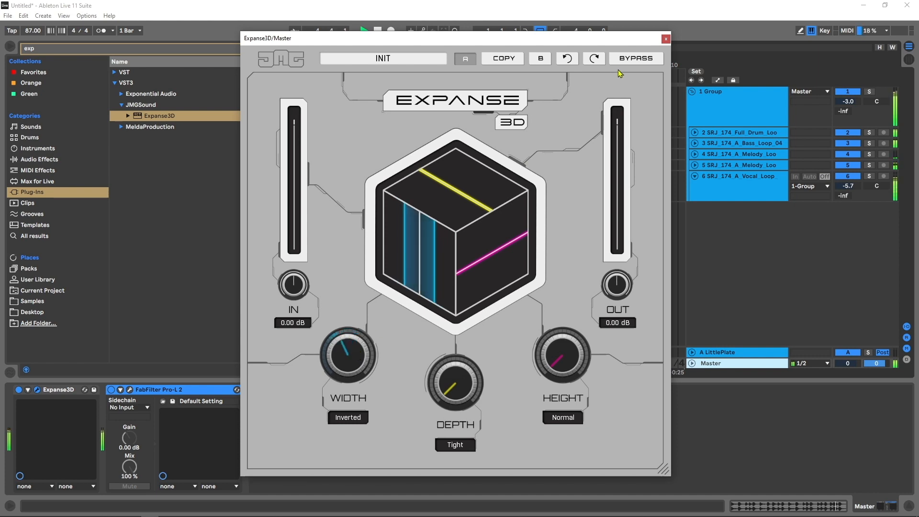
click(631, 64)
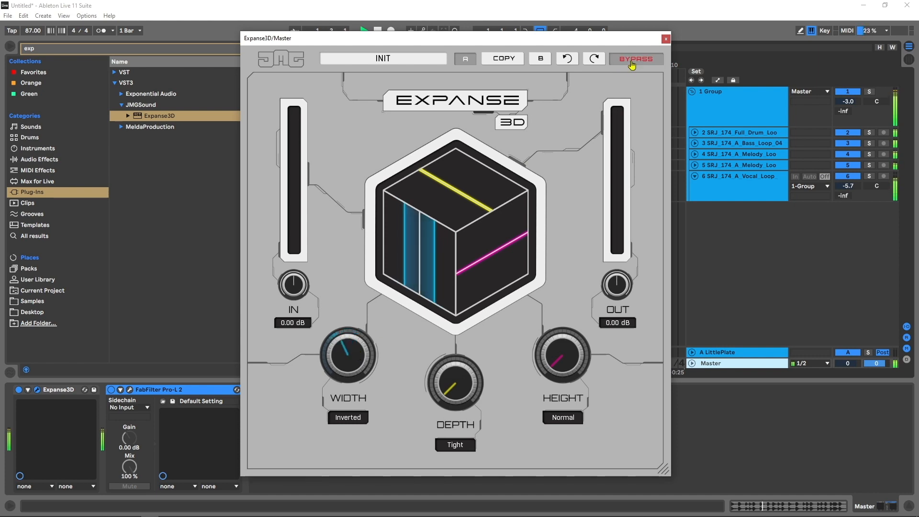
click(632, 66)
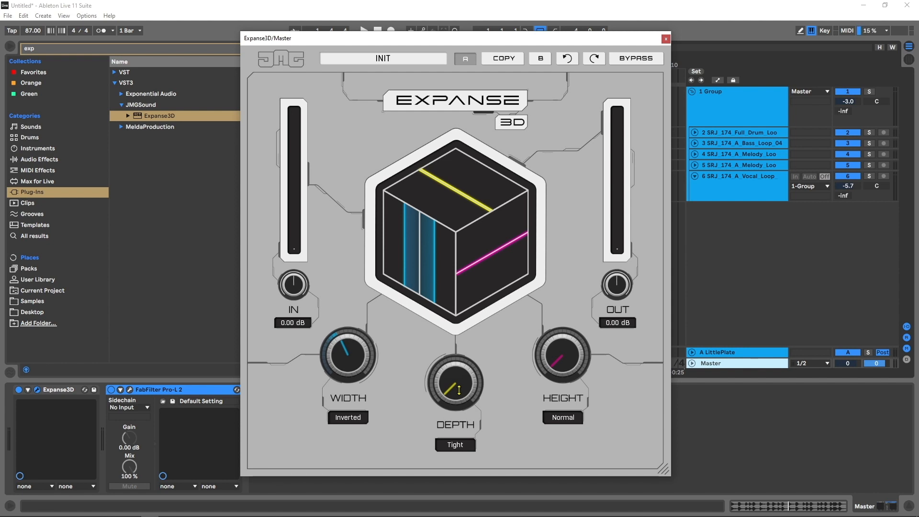
Step: Solo the full drum loop track, start playback, and raise Depth to maximum in Tight mode
click(455, 447)
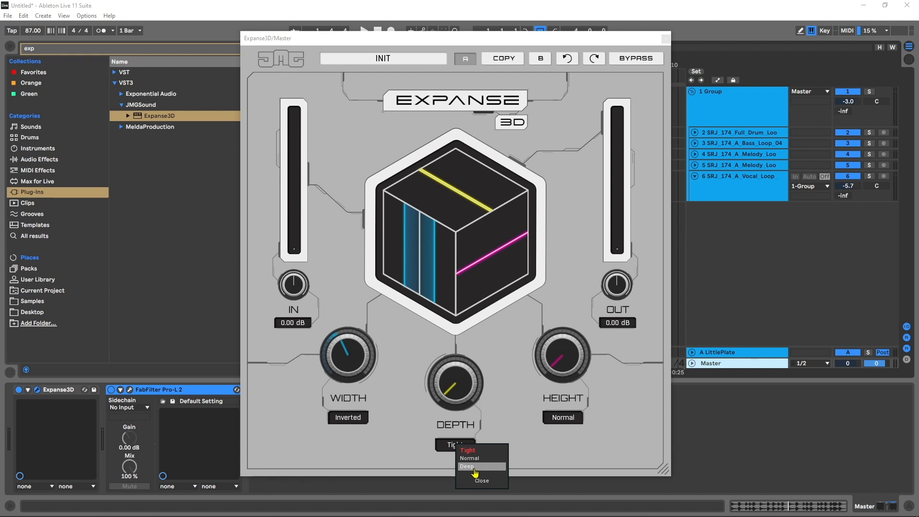
click(874, 137)
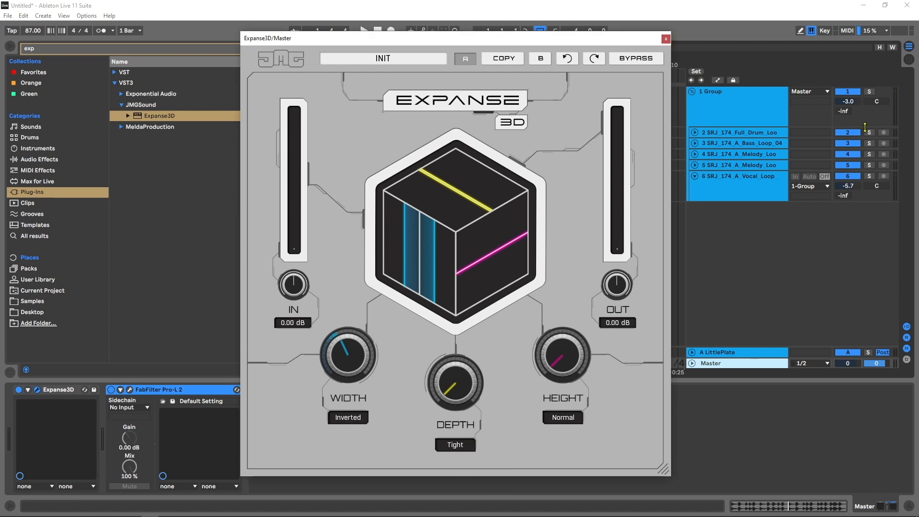
click(869, 133)
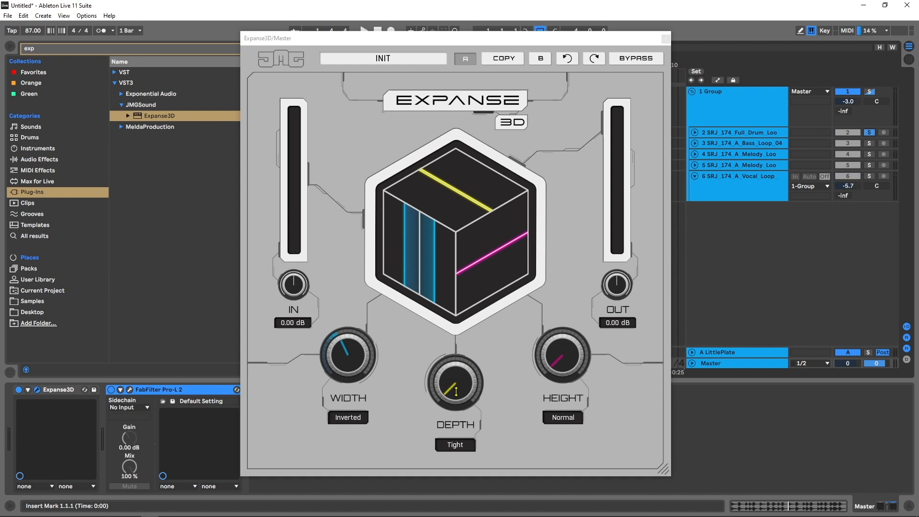
key(space)
click(446, 368)
drag(446, 368, 446, 327)
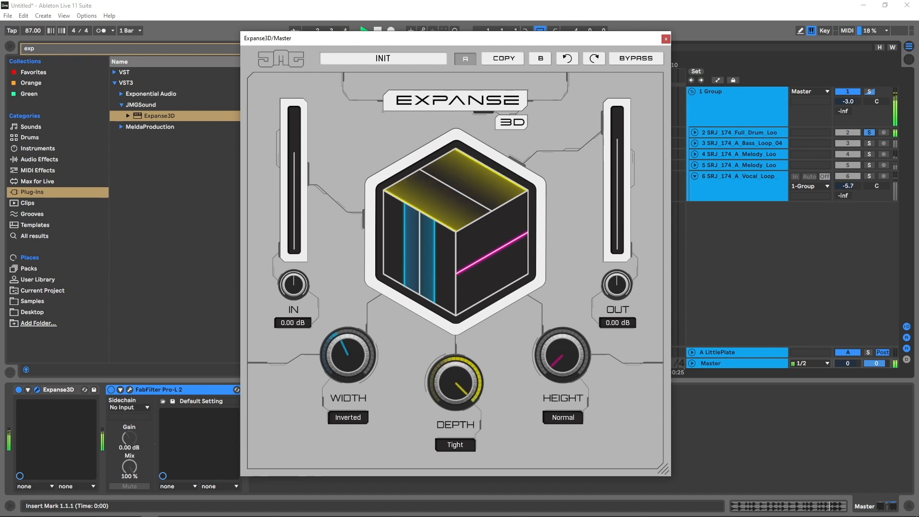
Step: Compare the soloed drums with the effect bypassed and active, leave it bypassed, and stop playback
click(636, 58)
click(635, 59)
click(635, 59)
key(space)
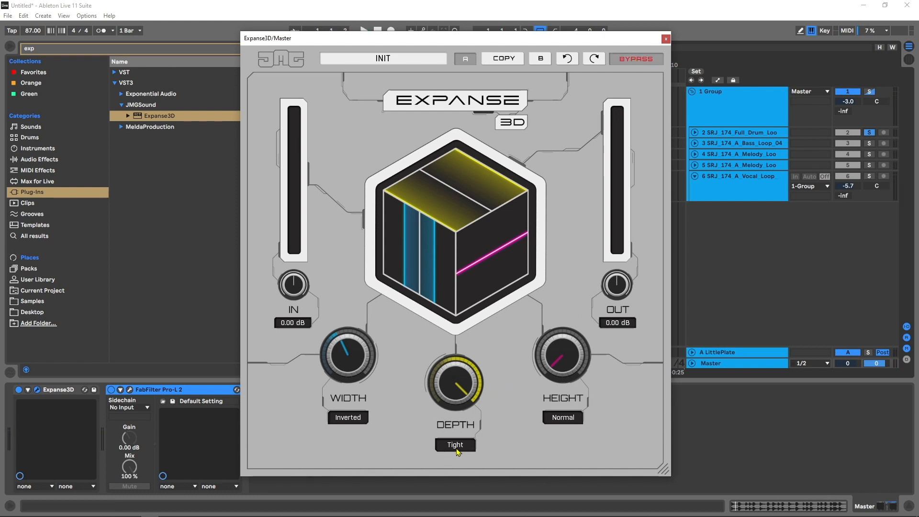
Step: Set the depth mode to Deep, play the drums, and compare with bypass, leaving the effect active
click(456, 448)
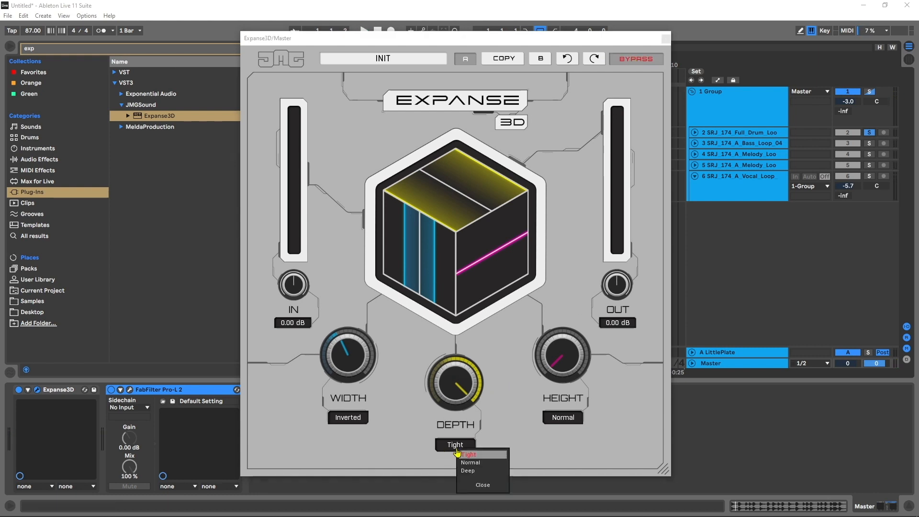
click(476, 470)
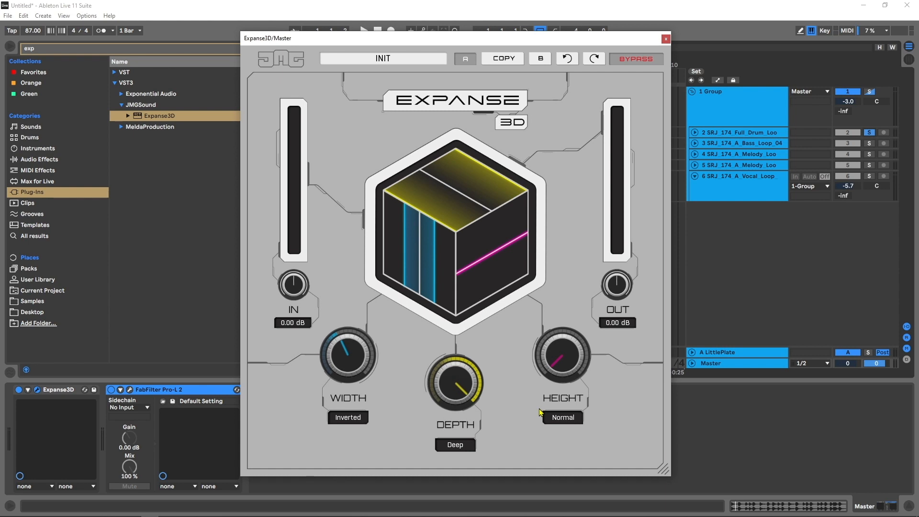
key(space)
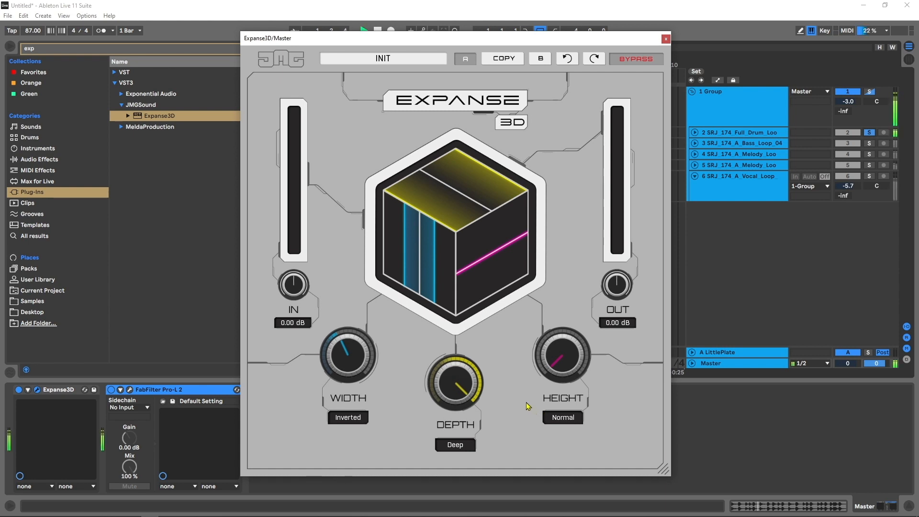
click(634, 60)
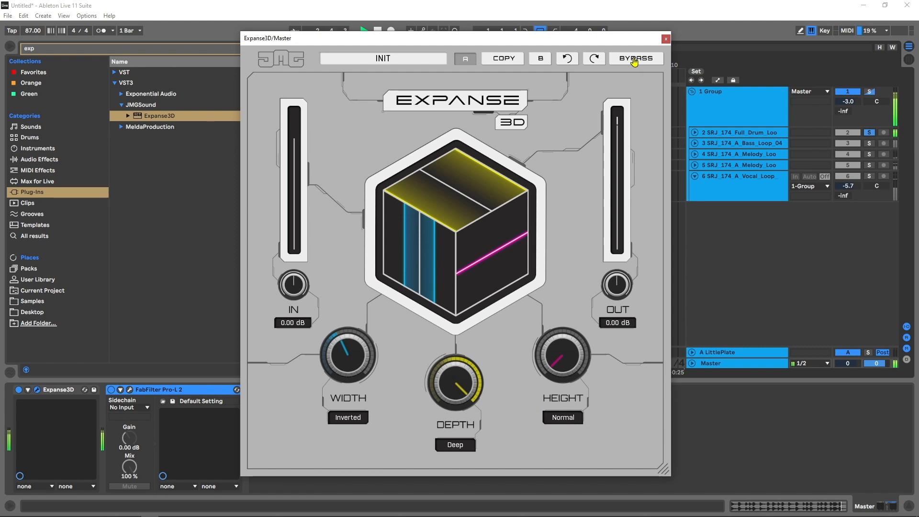
click(634, 59)
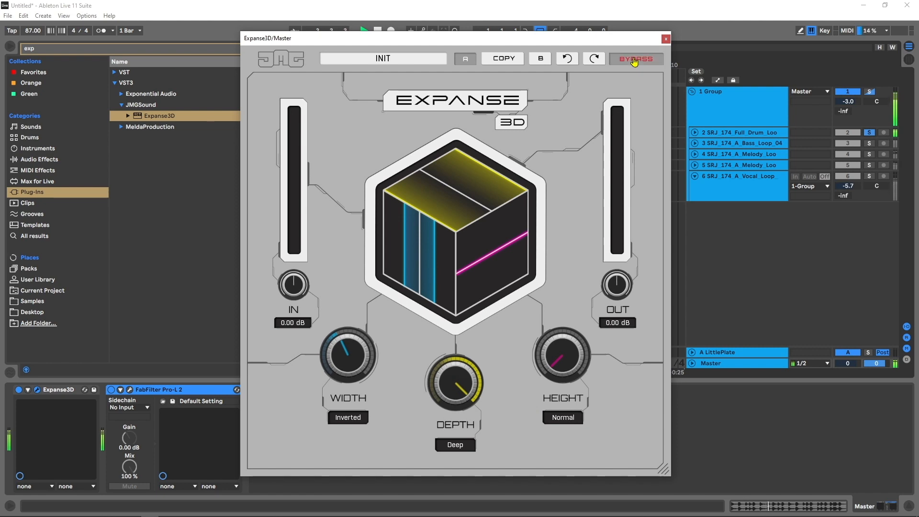
click(634, 59)
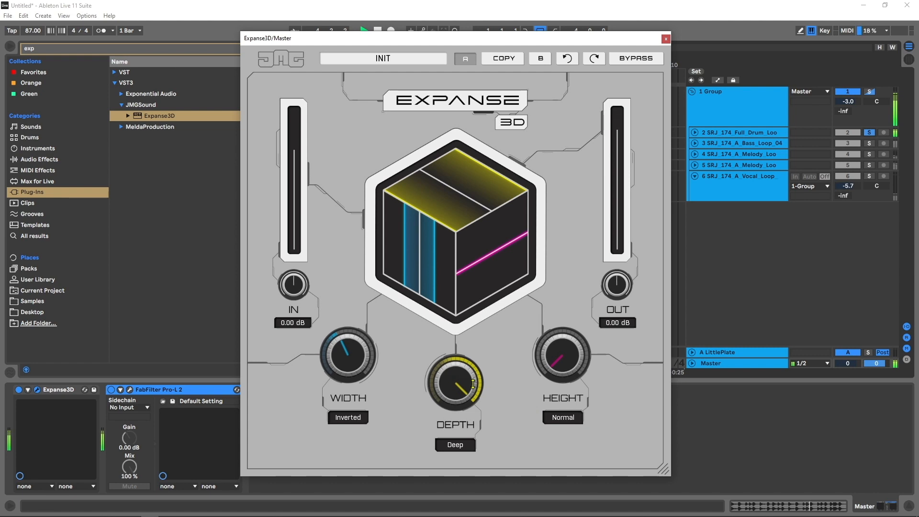
Step: Reduce Depth to about three-quarters and set the depth mode to Normal
click(462, 449)
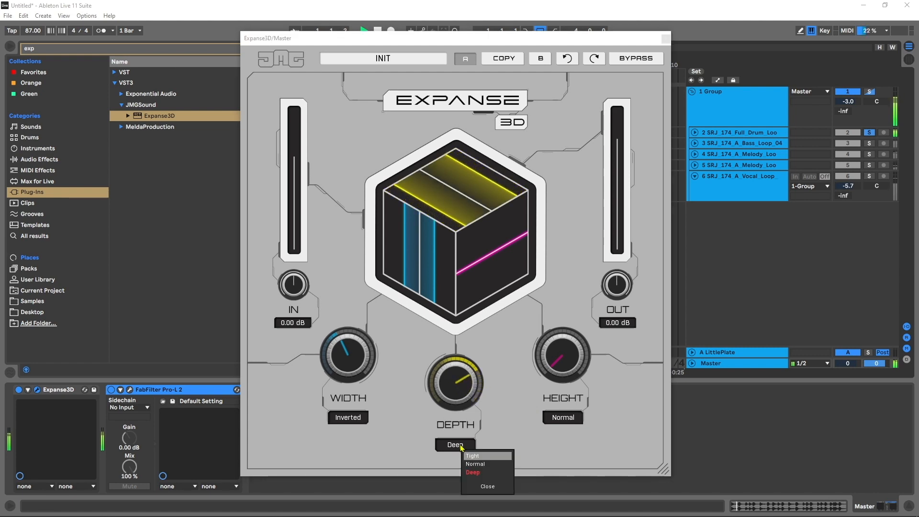
click(469, 464)
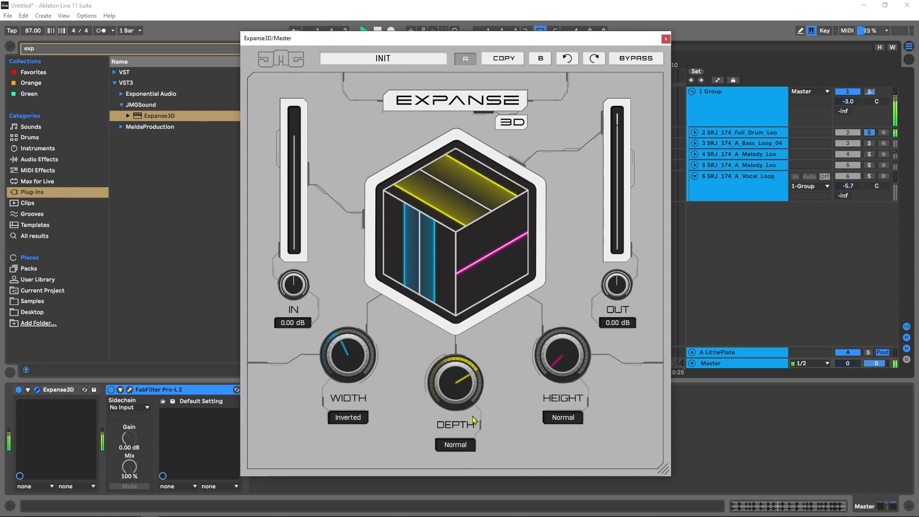
Step: Set the depth mode to Tight with Depth raised to maximum, and stop playback of the soloed drums
click(456, 446)
click(459, 452)
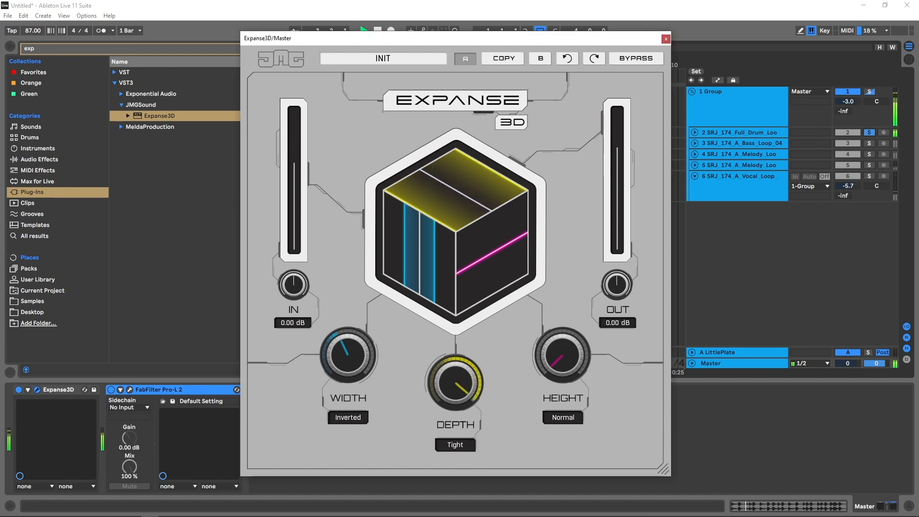
key(space)
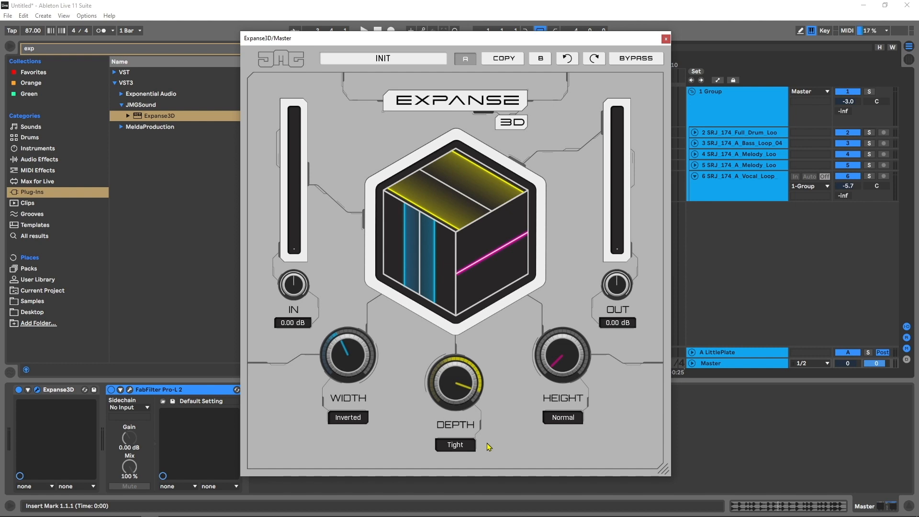
Step: Reduce Depth to about one-fifth, play the full mix, and compare it with bypass, leaving the effect active
drag(469, 391, 469, 427)
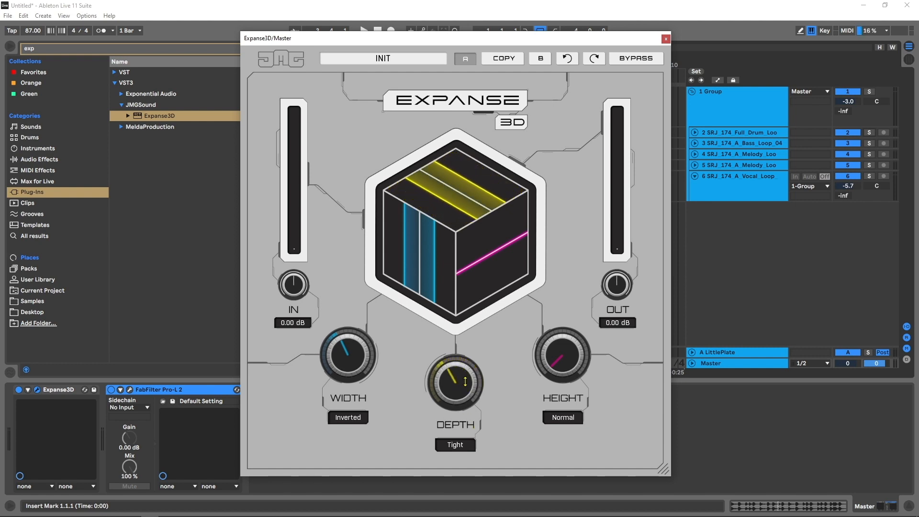
drag(465, 382, 455, 391)
key(space)
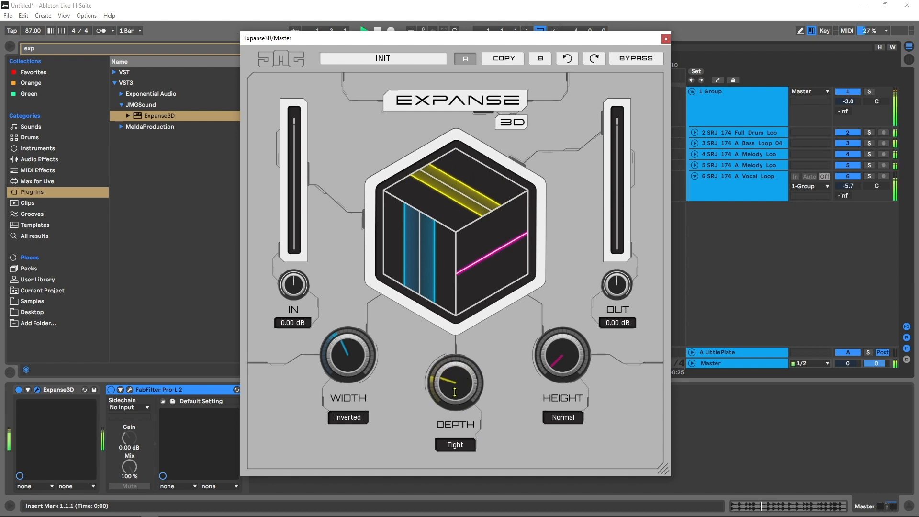
click(636, 60)
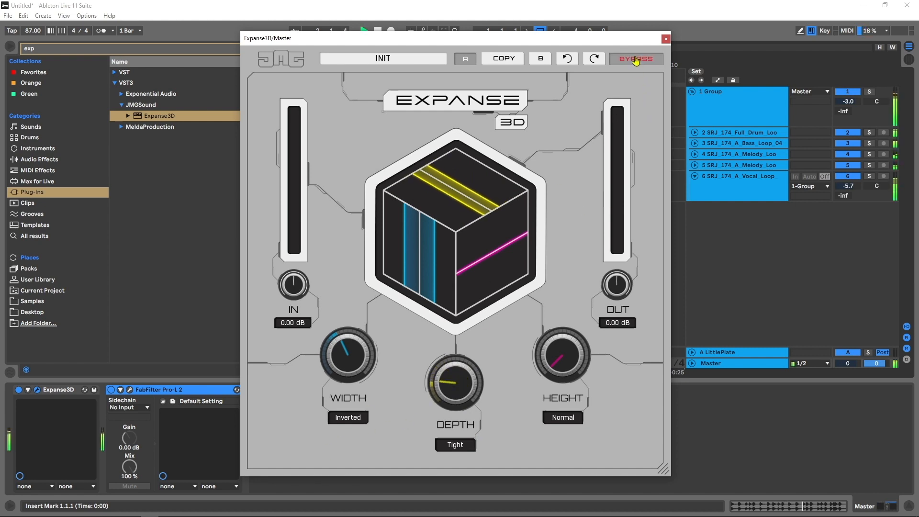
click(635, 59)
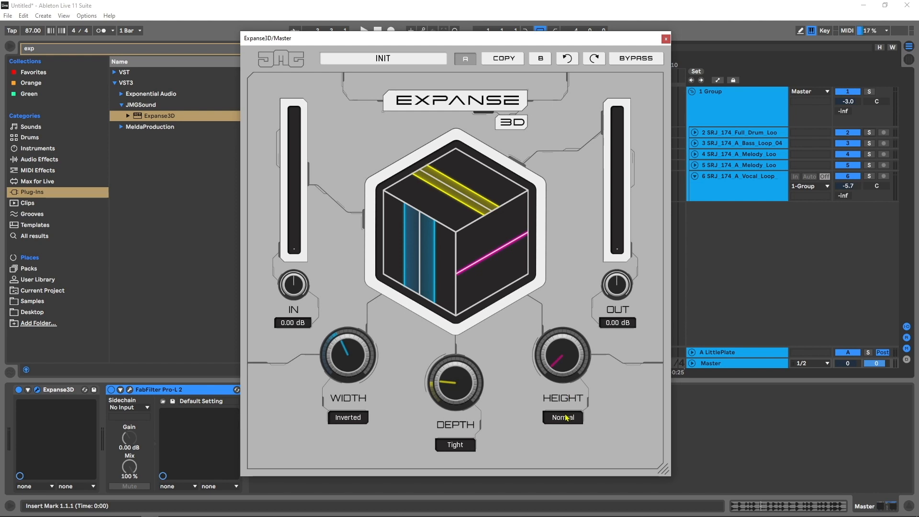
Step: View the height mode options, keep Normal, then play the mix with Height raised to maximum and Depth lowered to minimum
click(580, 418)
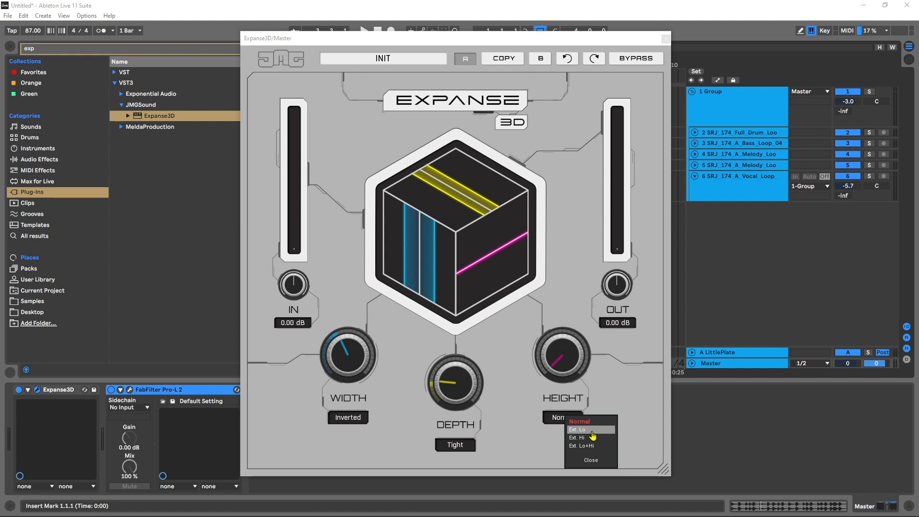
click(597, 386)
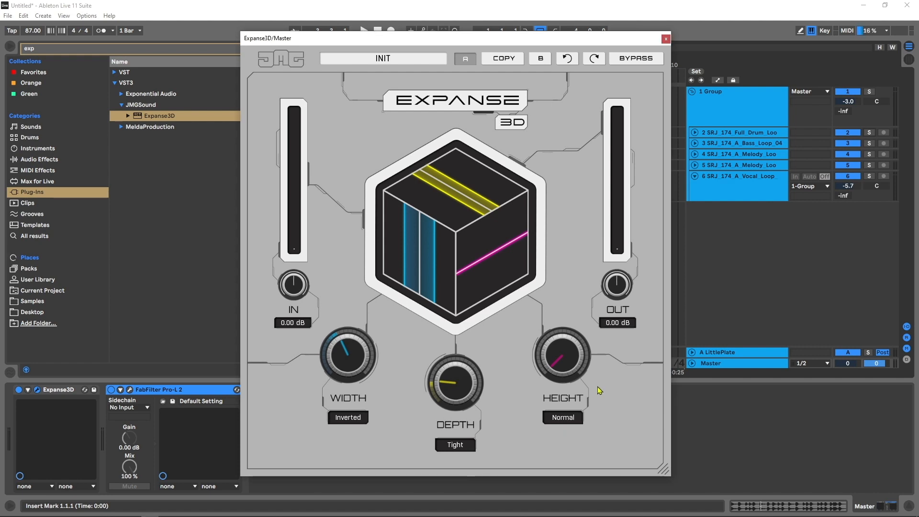
key(space)
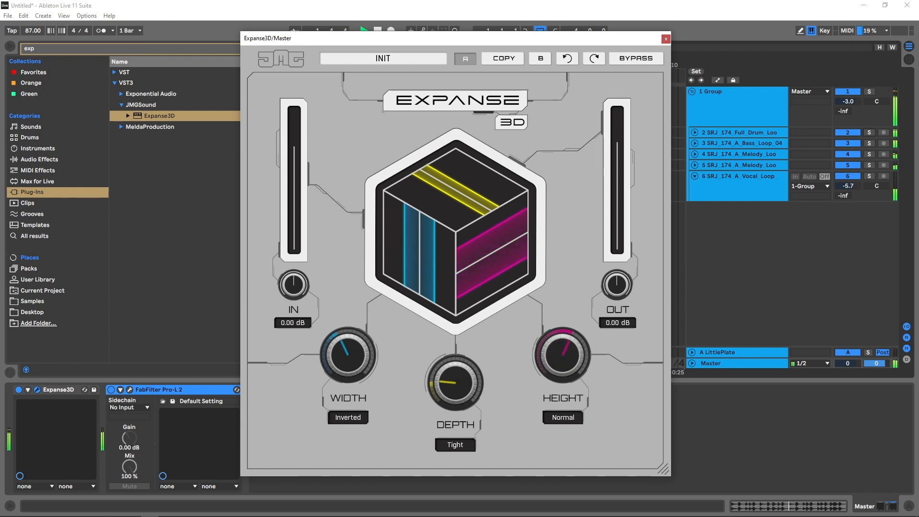
drag(569, 354, 569, 326)
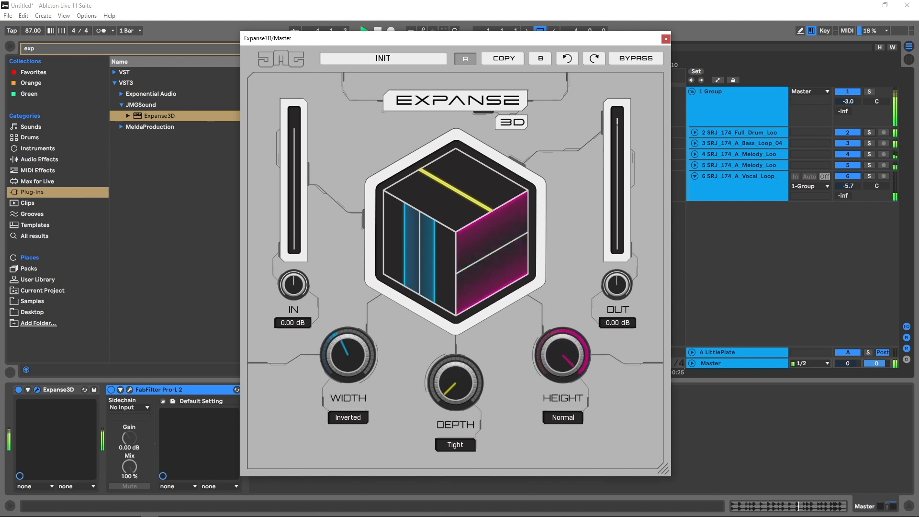
Step: Compare the full mix with the Height effect bypassed and active twice, leave it active, and stop playback
click(637, 60)
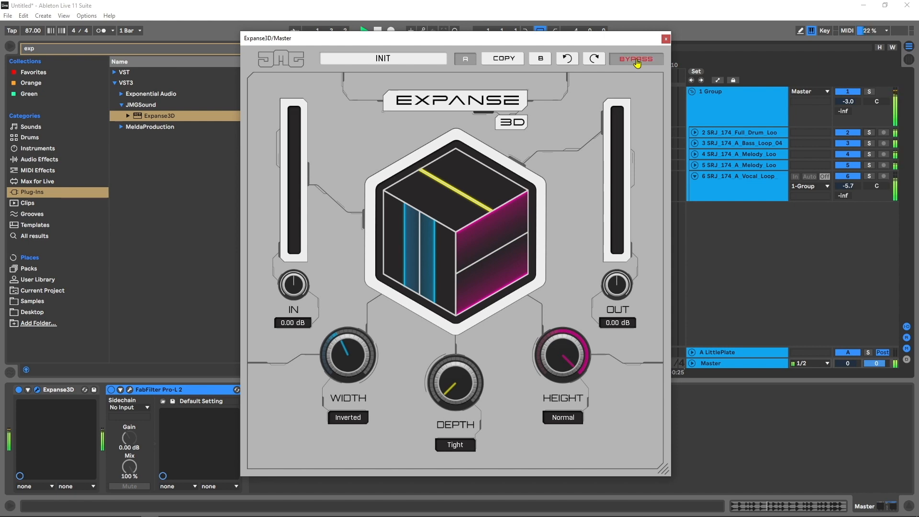
click(637, 59)
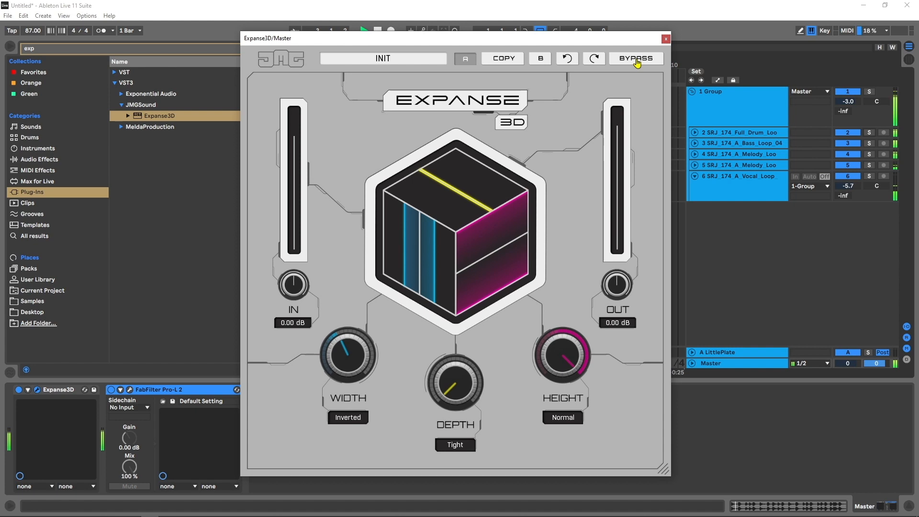
click(637, 61)
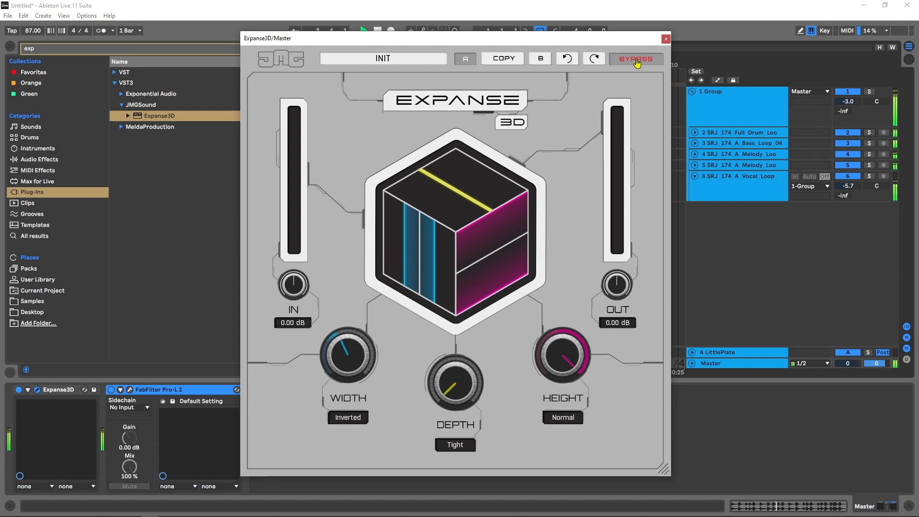
click(637, 60)
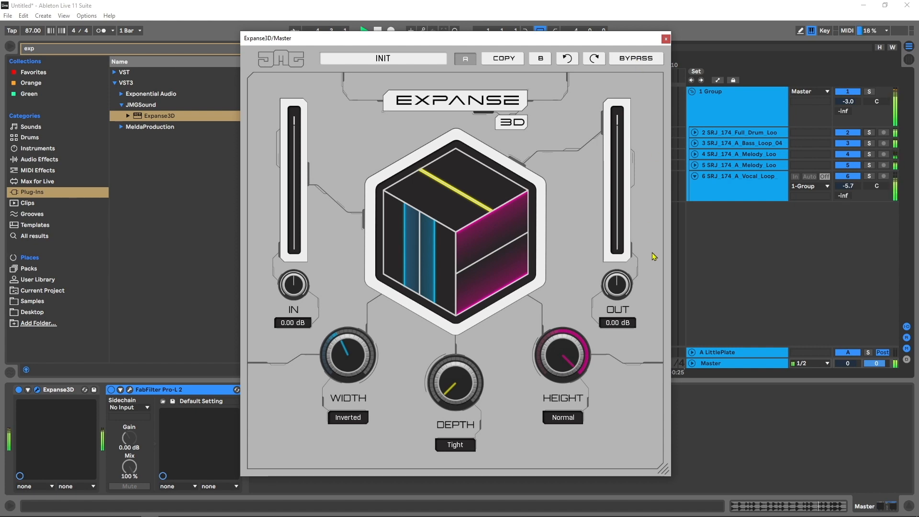
key(space)
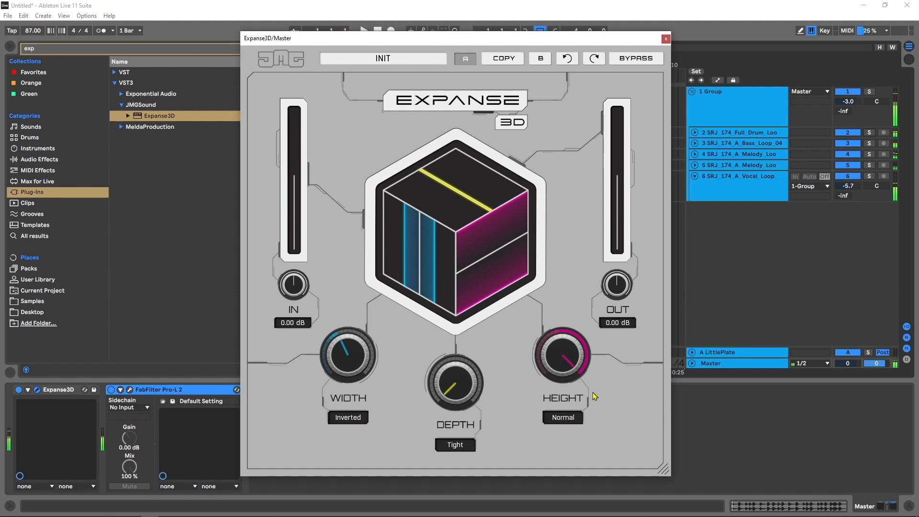